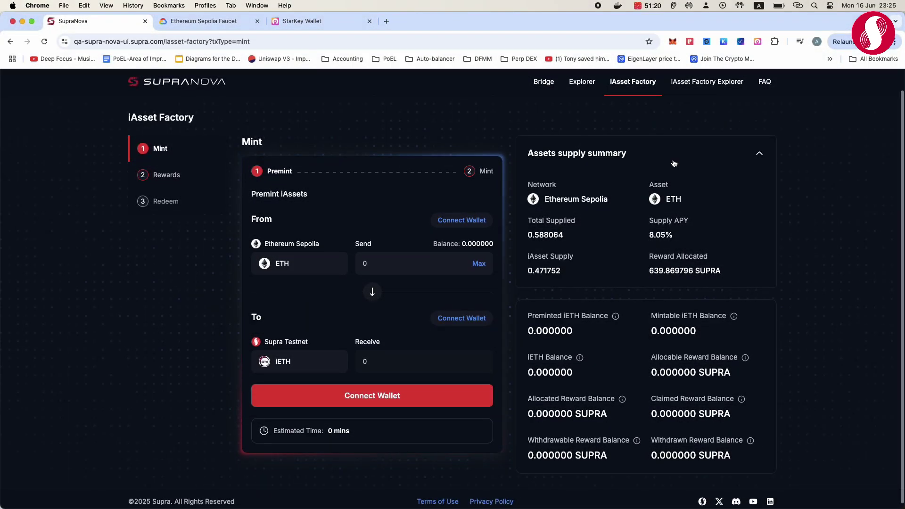
- Connect MetaMask as the Ethereum Sepolia source and StarKey as the Supra Testnet destination
scroll(468, 251, "down", 1)
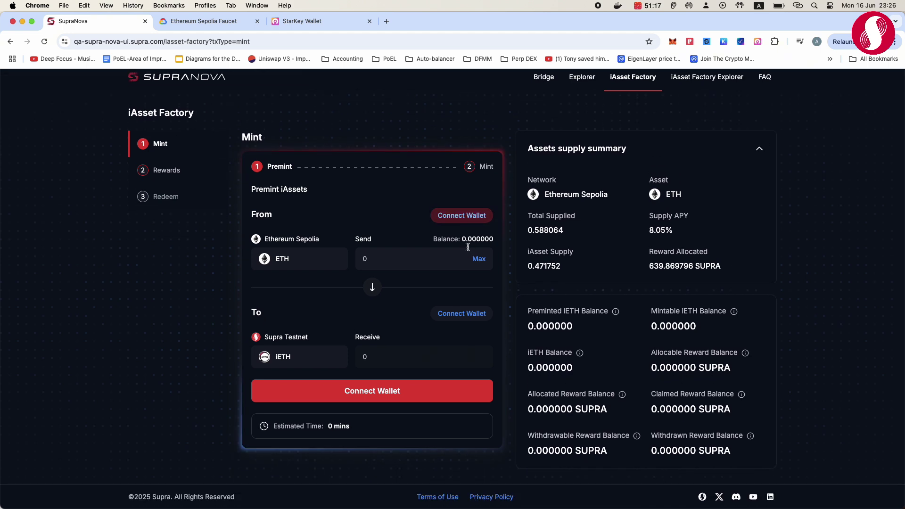
left_click(463, 215)
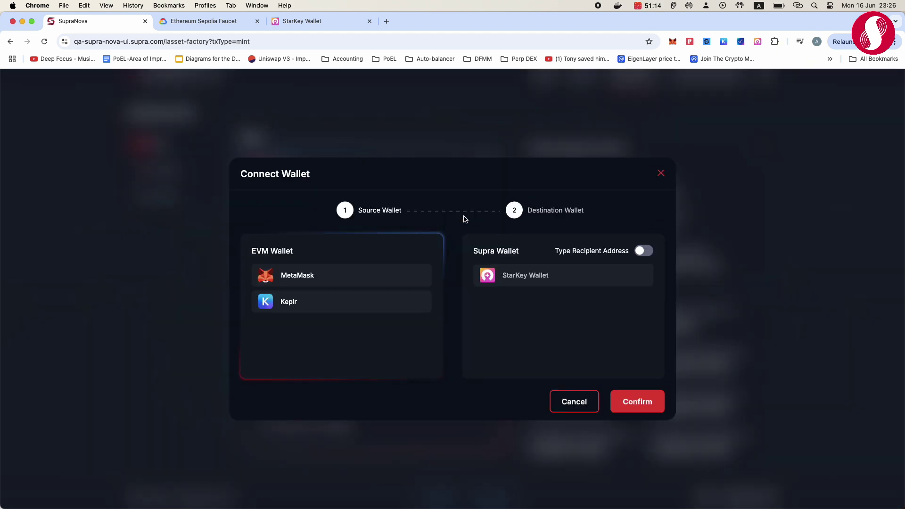
left_click(289, 275)
left_click(825, 293)
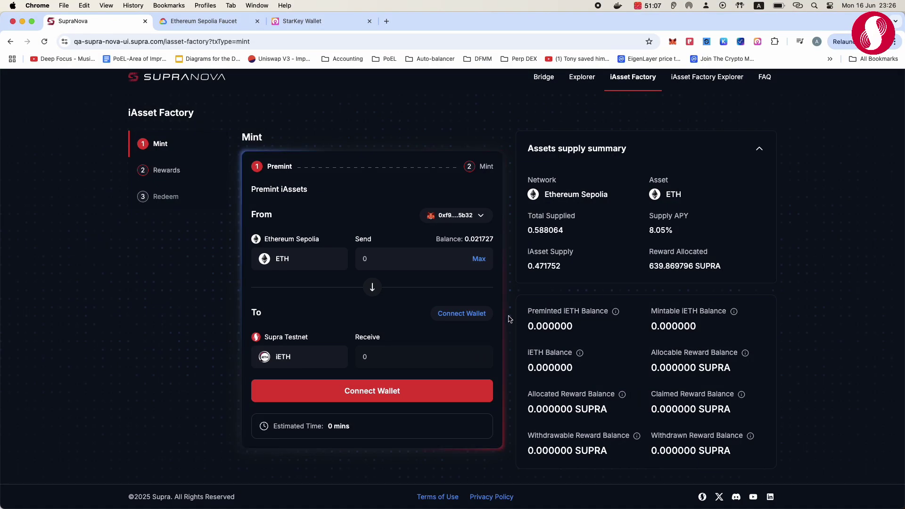
left_click(463, 314)
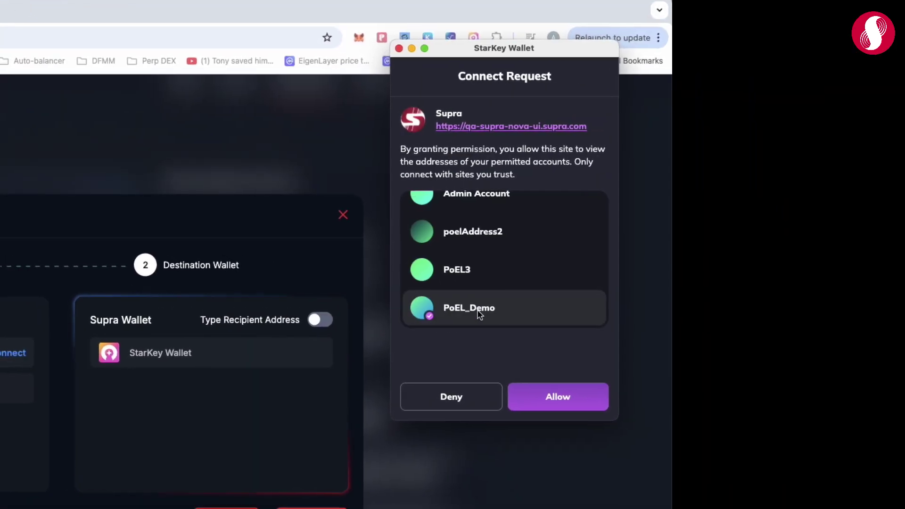
left_click(773, 336)
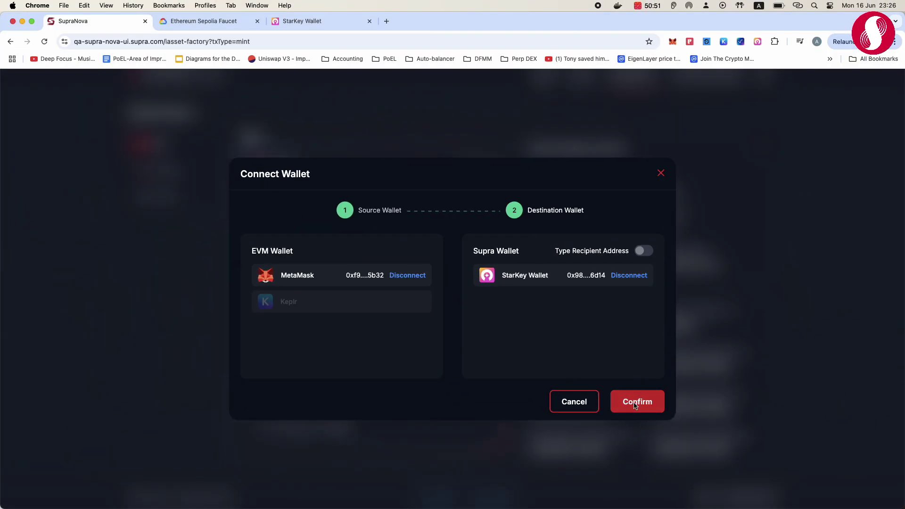
left_click(639, 403)
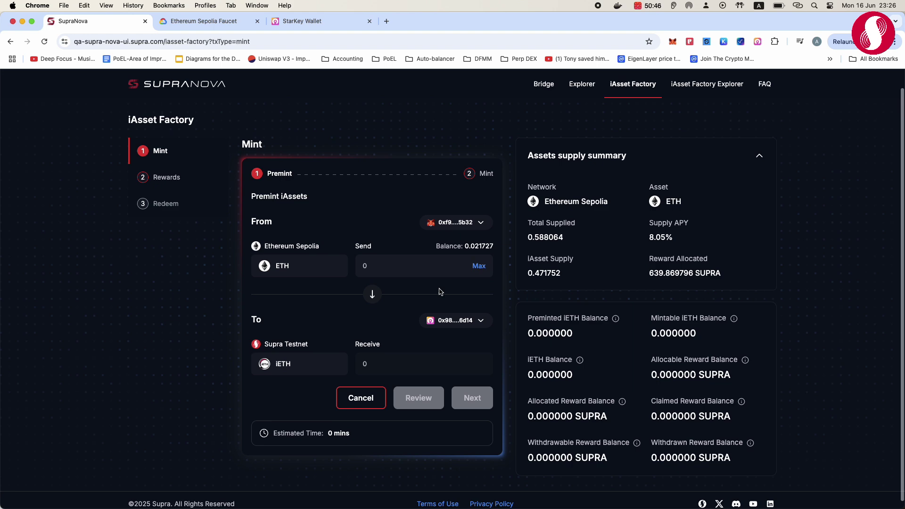
- Enter 0.01 ETH to send, review the premint to 0.01 iETH, and confirm it
left_click(414, 259)
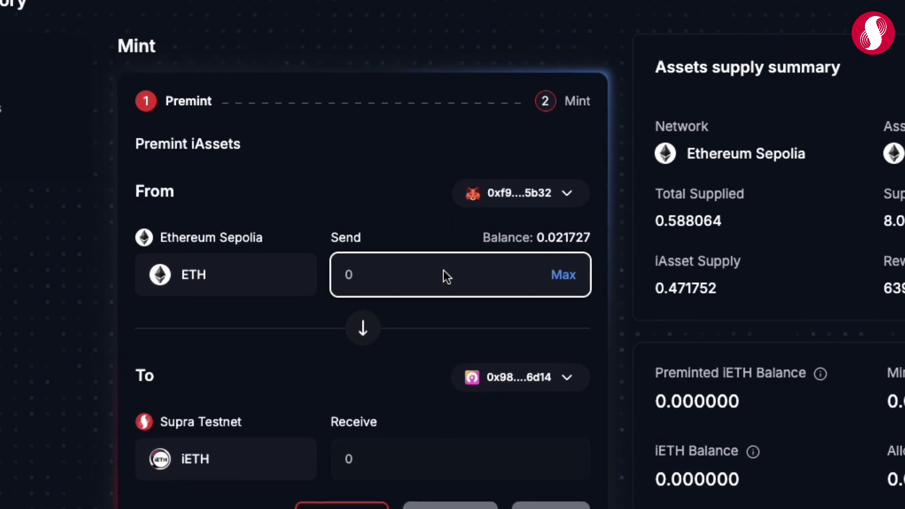
type("0.01")
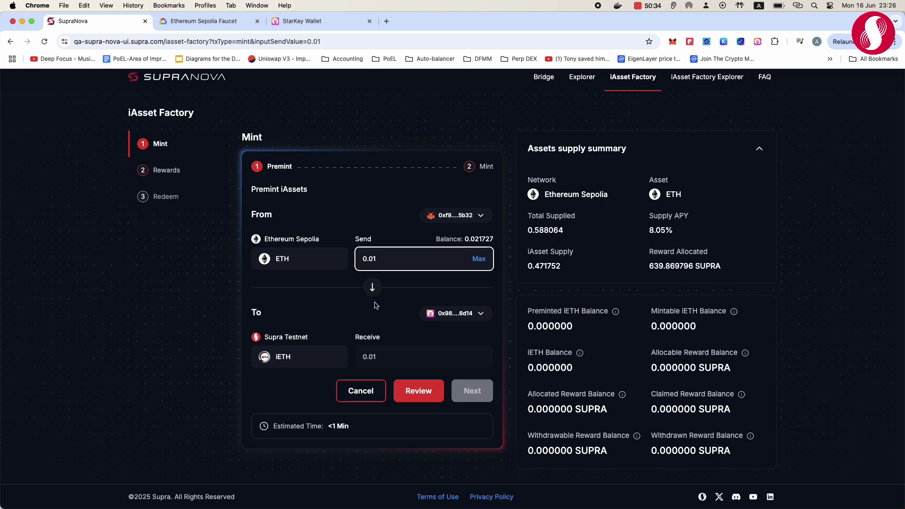
left_click(418, 392)
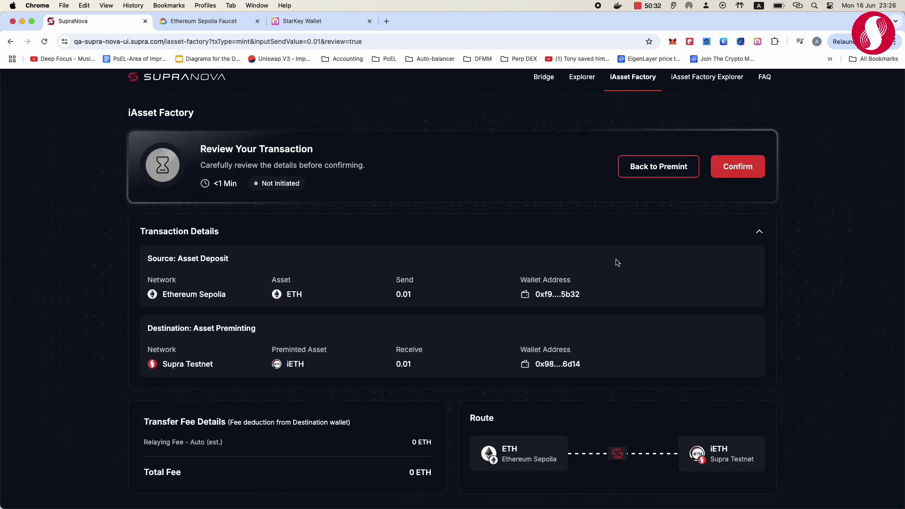
scroll(406, 269, "down", 1)
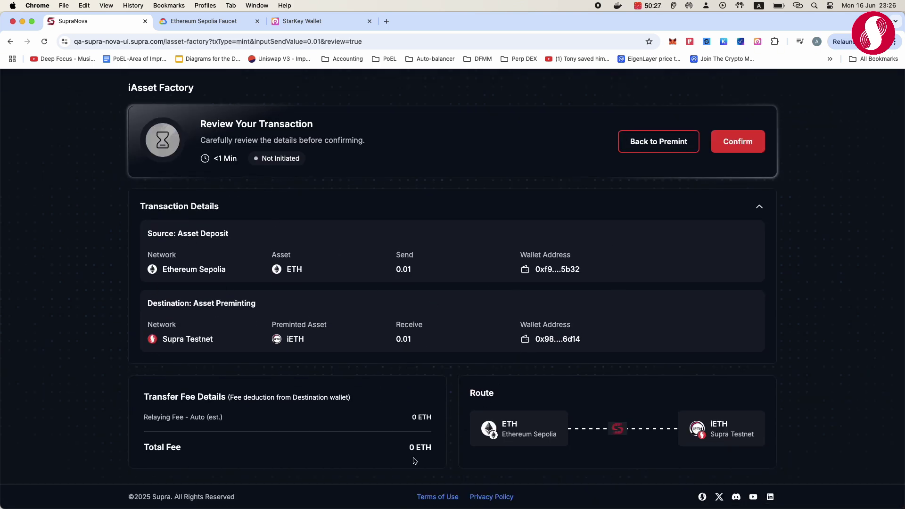
left_click(737, 141)
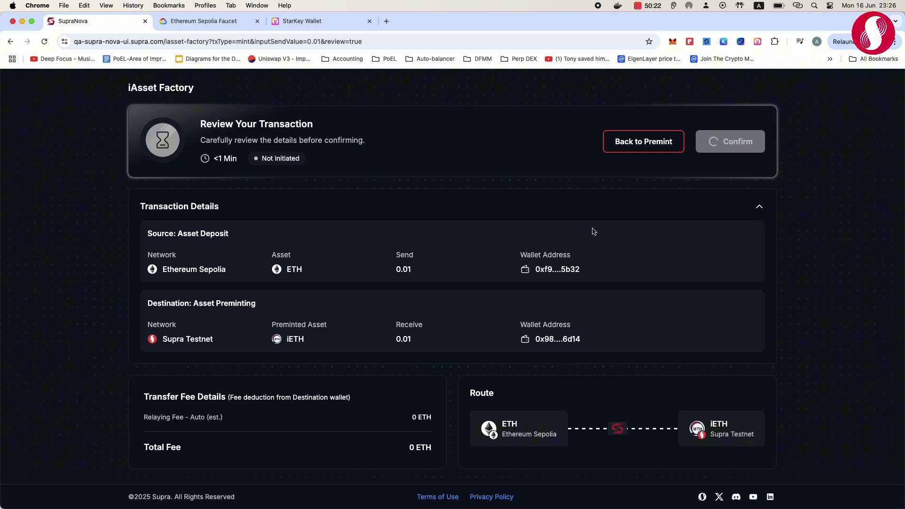
- Approve the 0.01 ETH deposit in MetaMask and dismiss the success message when the transfer completes
left_click(855, 285)
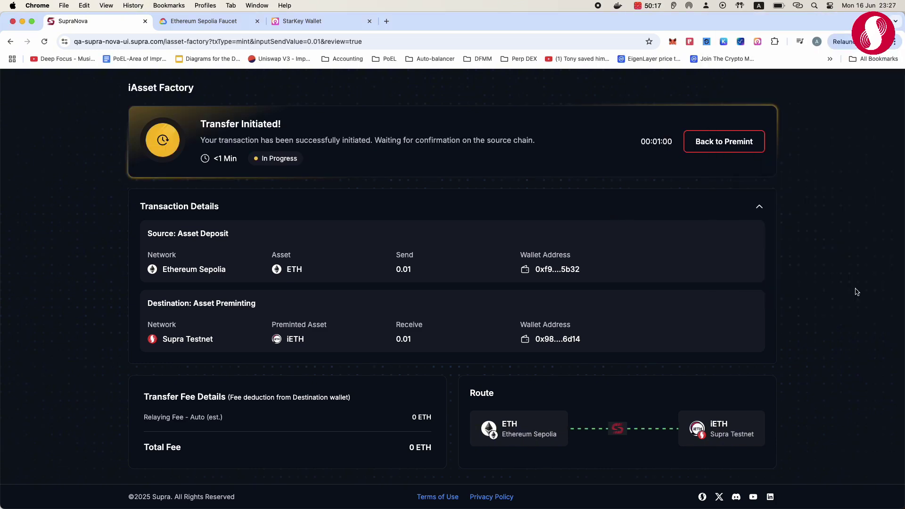
scroll(630, 210, "down", 1)
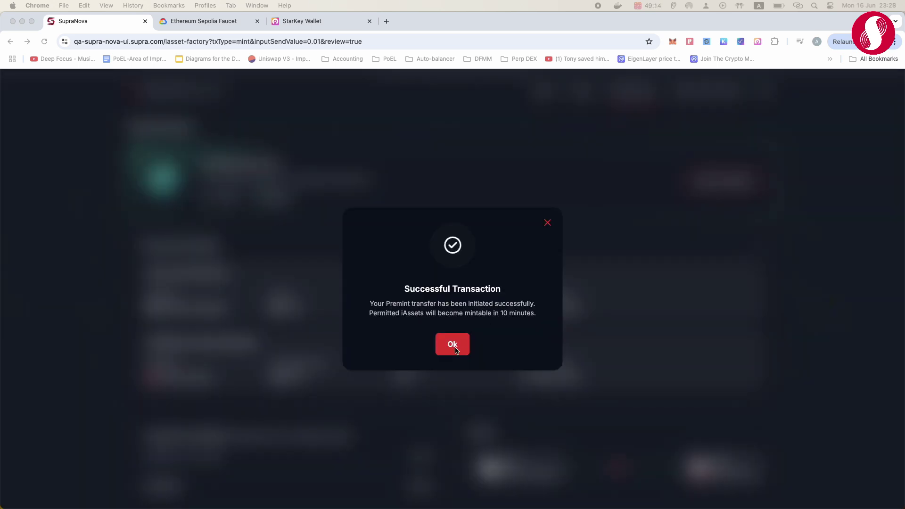
left_click(456, 350)
scroll(707, 170, "down", 1)
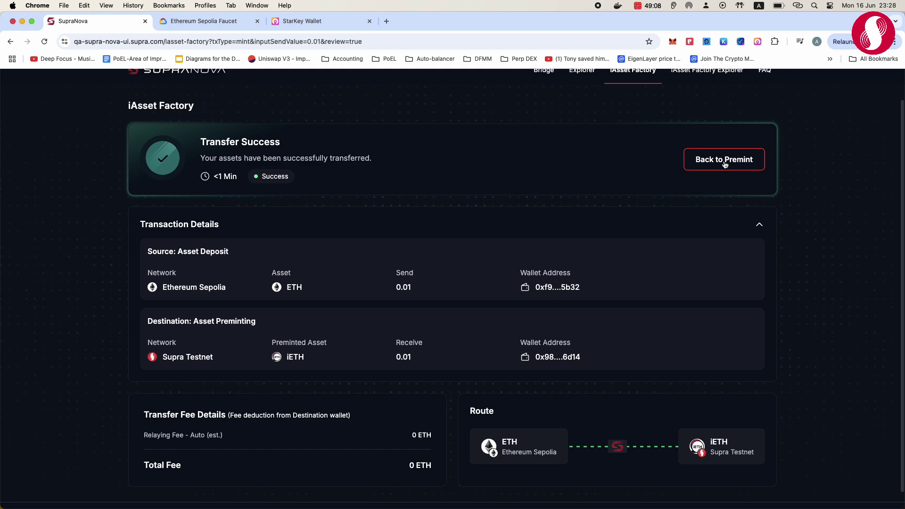
- Go back to the premint form and wait until 0.010000 iETH shows as mintable
left_click(724, 160)
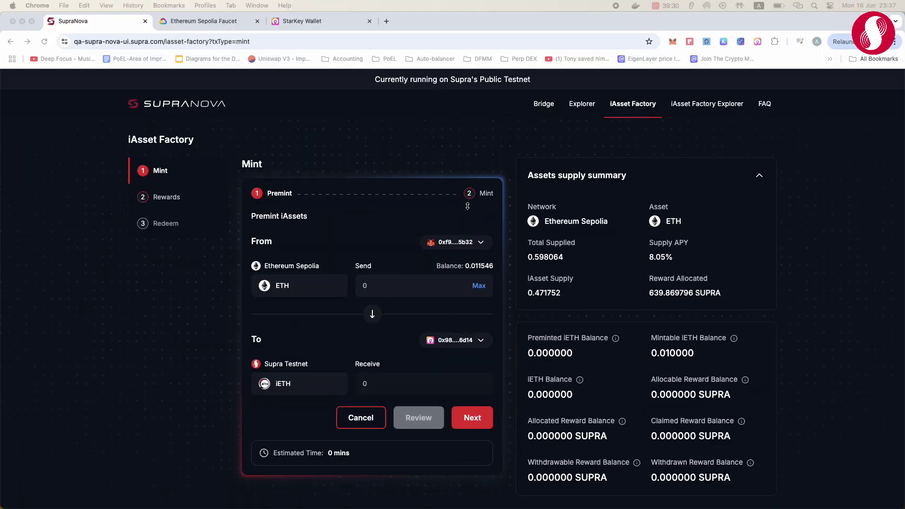
- Submit the 0.010000 iETH mint, approve it in StarKey, and dismiss the success message
left_click(472, 196)
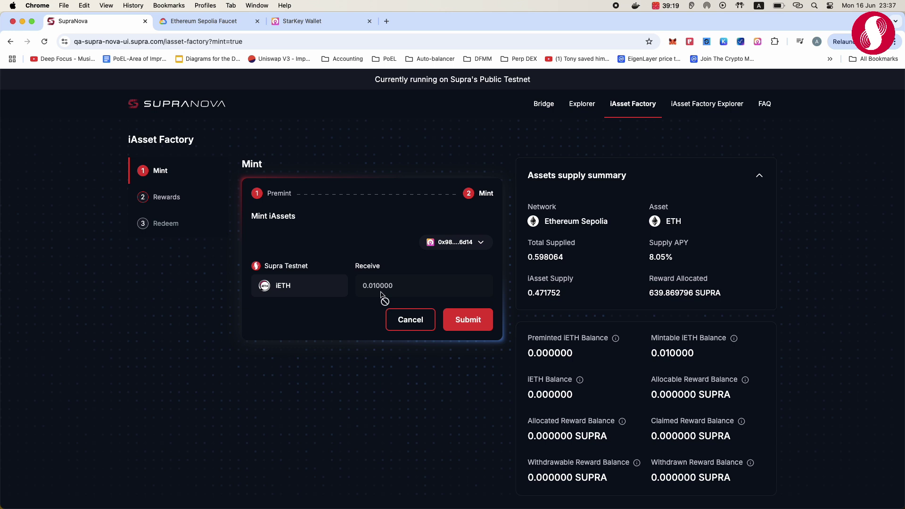
left_click(467, 320)
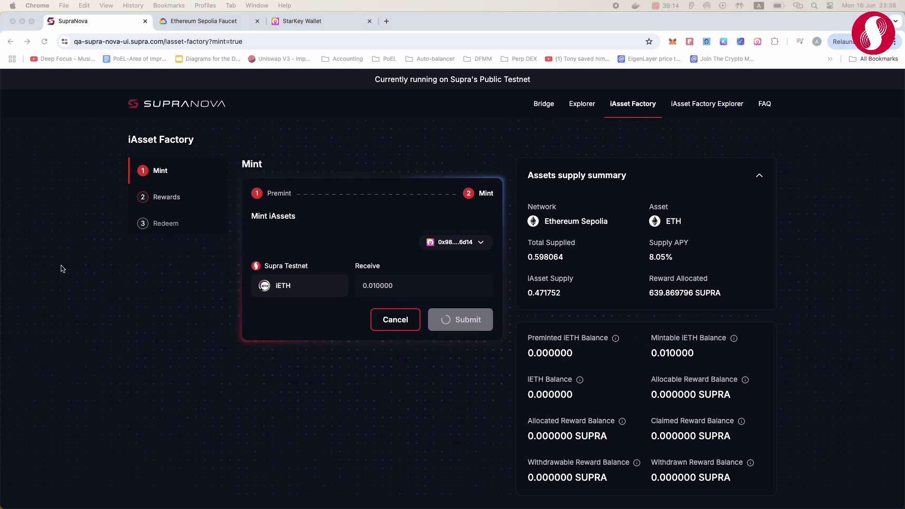
left_click(832, 300)
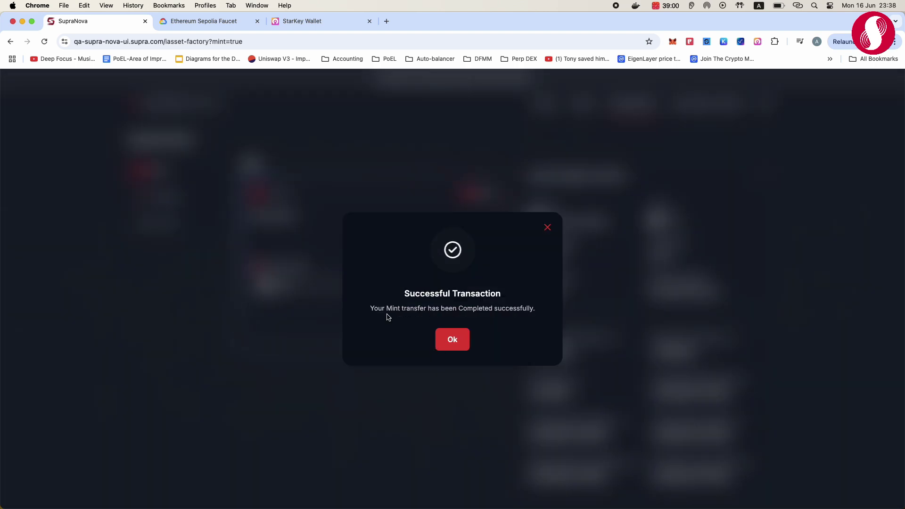
left_click(454, 338)
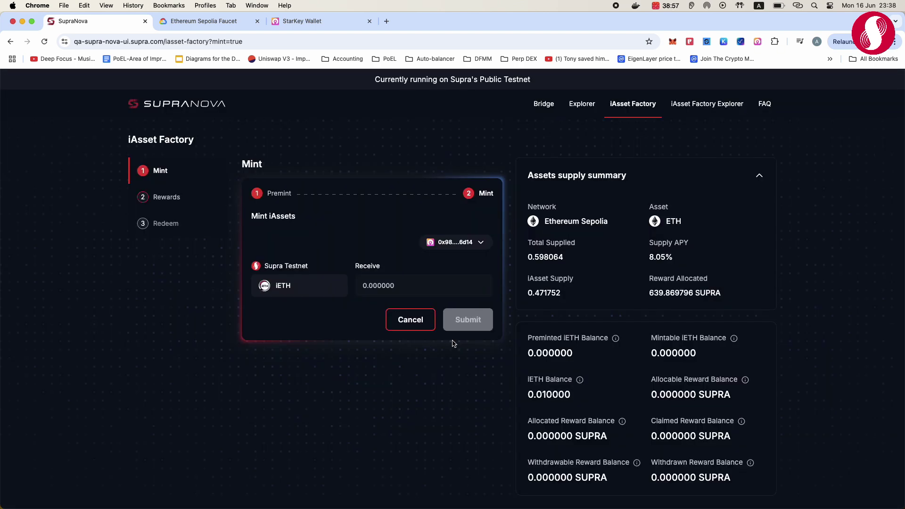
scroll(531, 361, "down", 1)
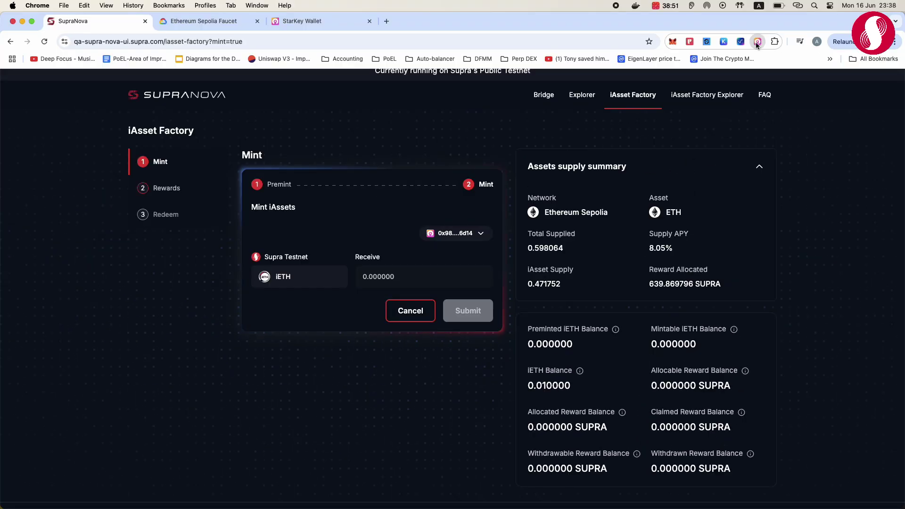
left_click(758, 41)
left_click(613, 65)
left_click(683, 152)
left_click(738, 175)
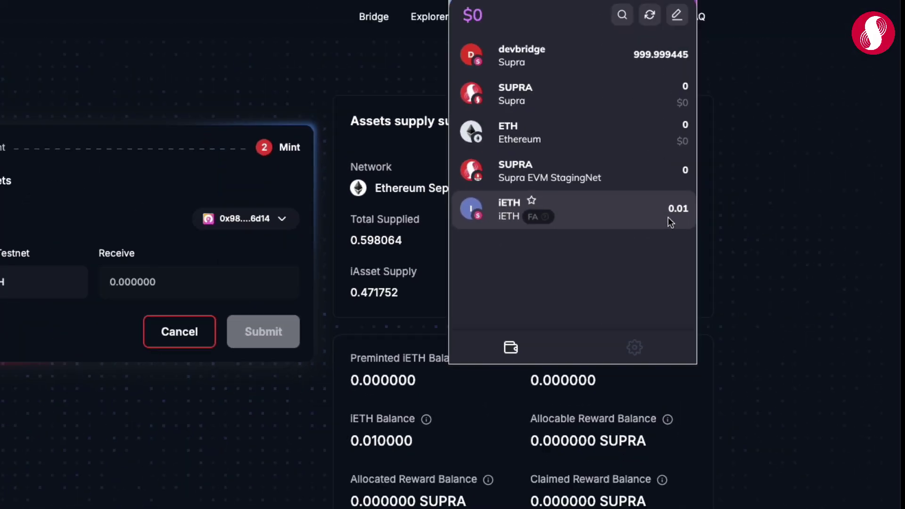
left_click(786, 233)
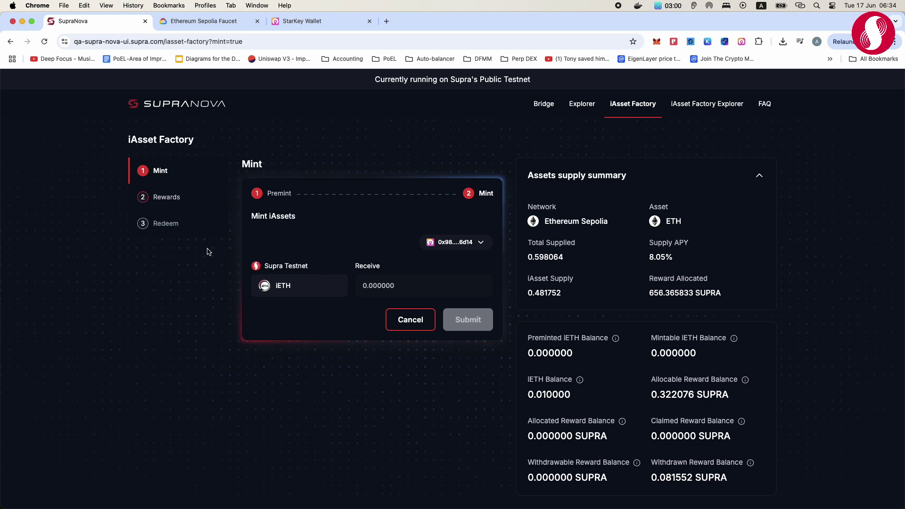
- Update the rewards in StarKey to allocate 0.343265 SUPRA for claiming
left_click(167, 198)
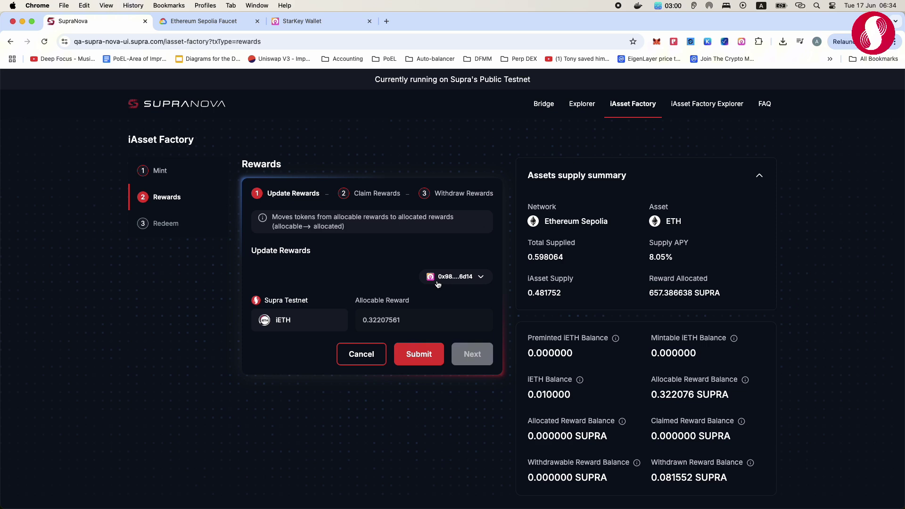
left_click(425, 357)
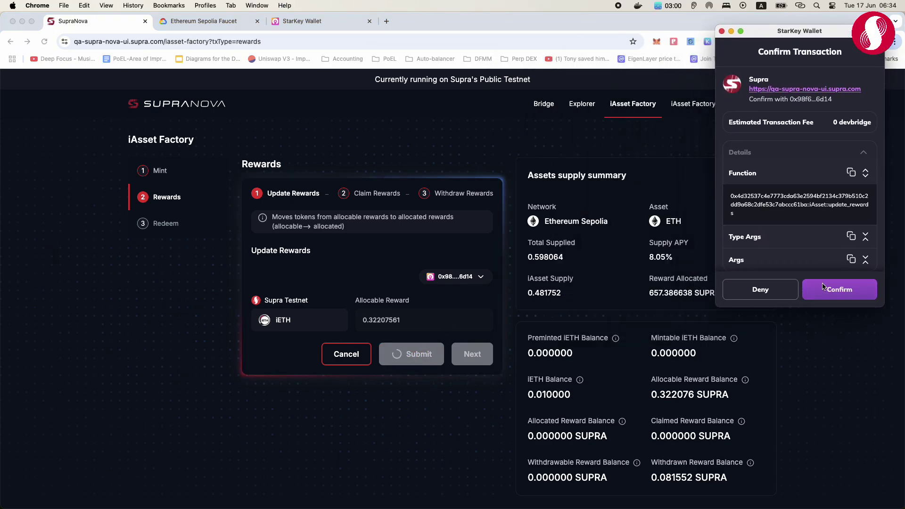
left_click(832, 295)
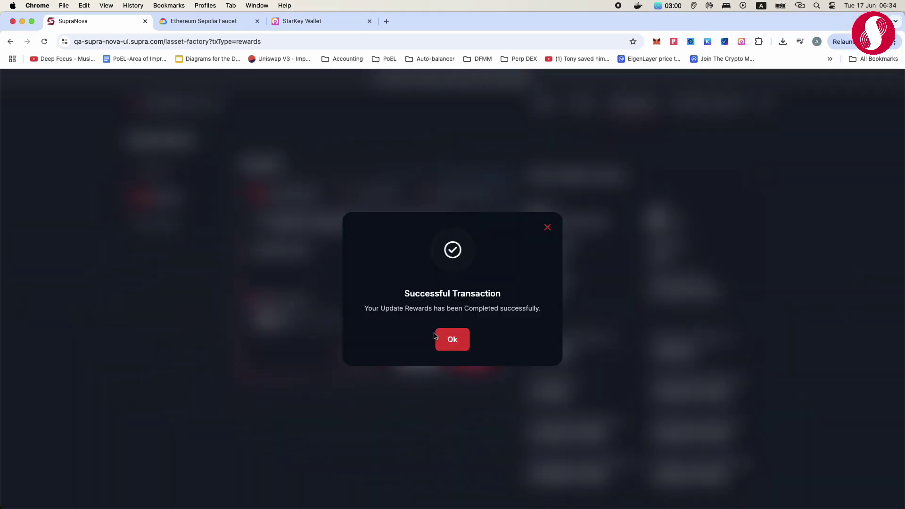
left_click(454, 341)
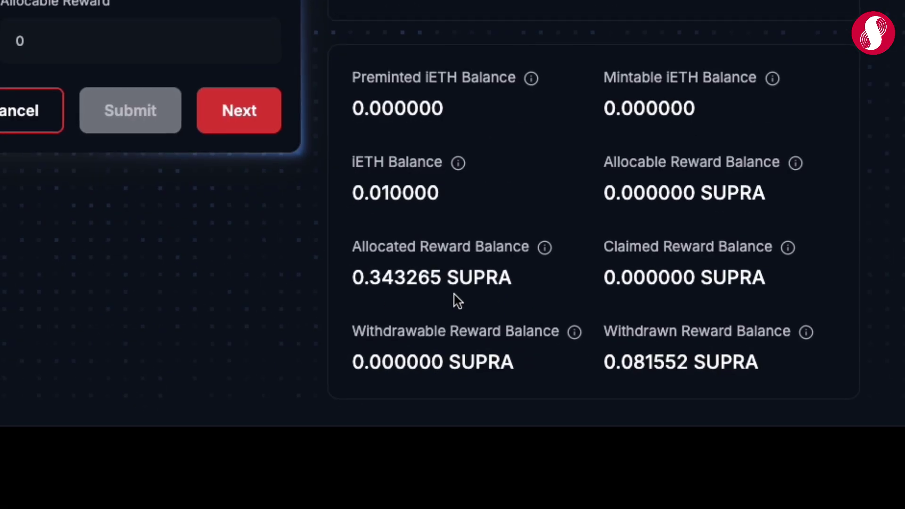
left_click(471, 353)
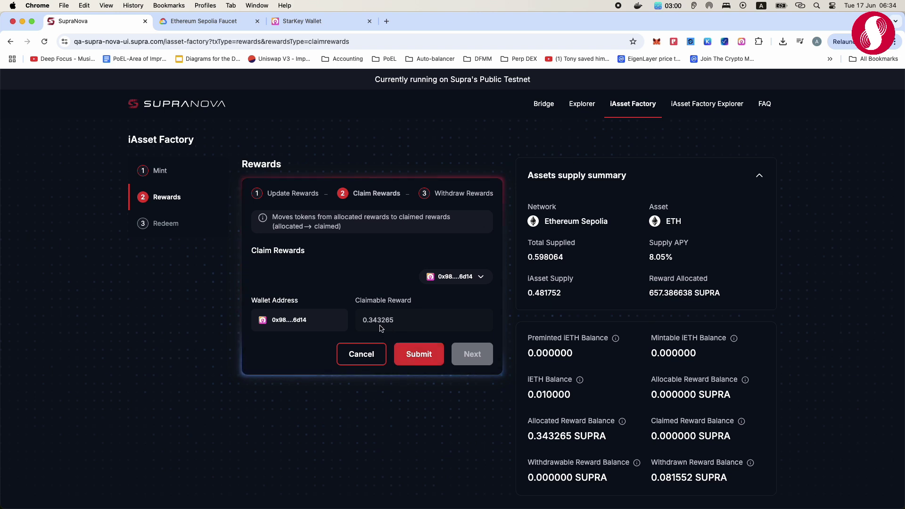
- Claim the 0.343265 SUPRA reward and wait for it to become withdrawable
left_click(421, 355)
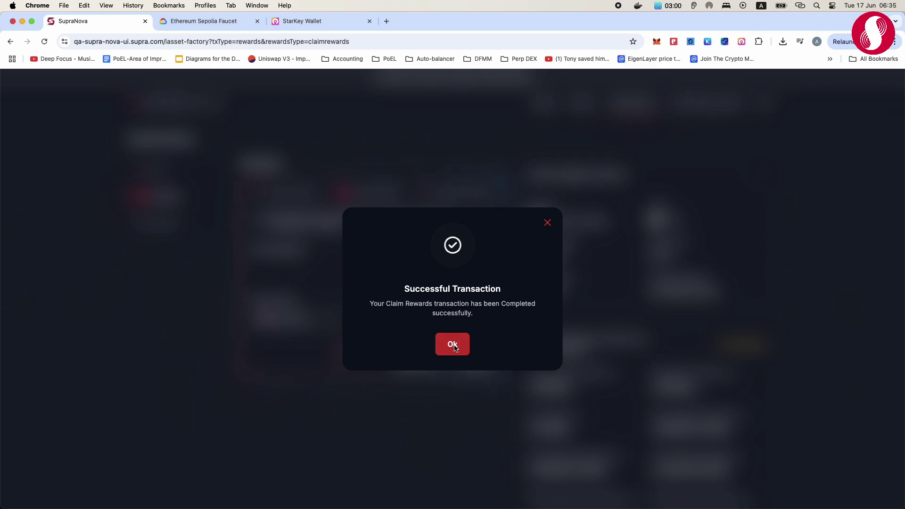
left_click(454, 345)
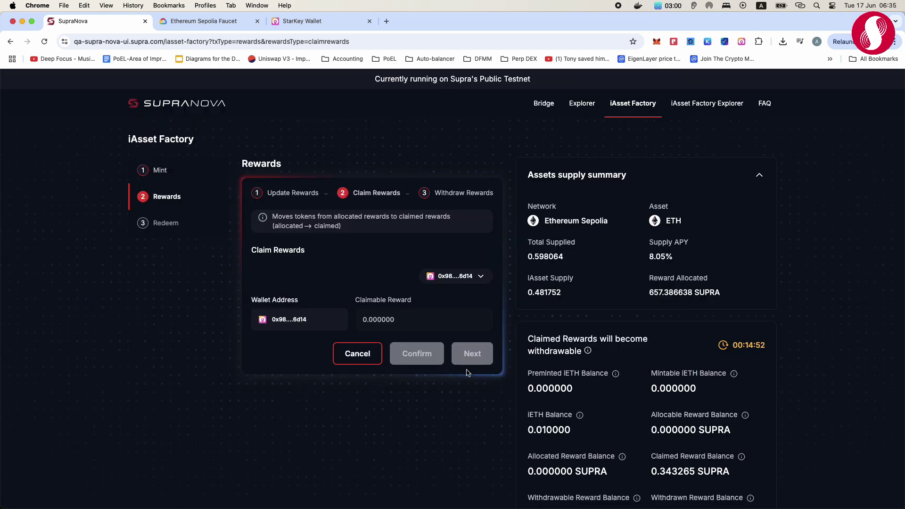
scroll(583, 414, "down", 3)
scroll(582, 414, "up", 2)
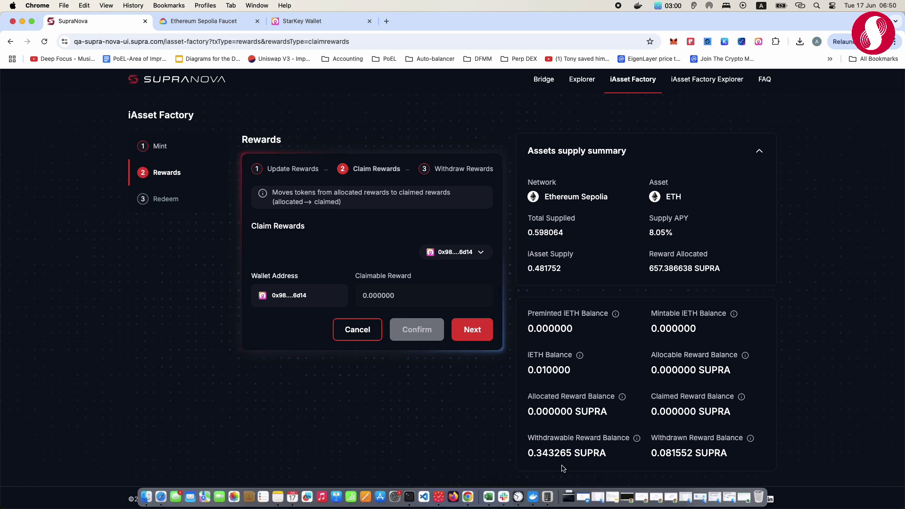
- Withdraw the 0.343265 SUPRA reward, bringing total withdrawn rewards to 0.424817 SUPRA
left_click(450, 172)
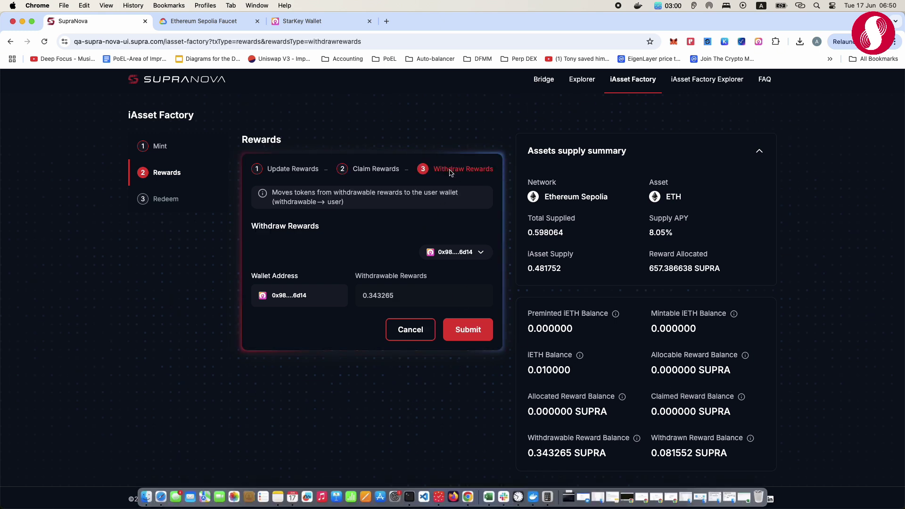
left_click(449, 338)
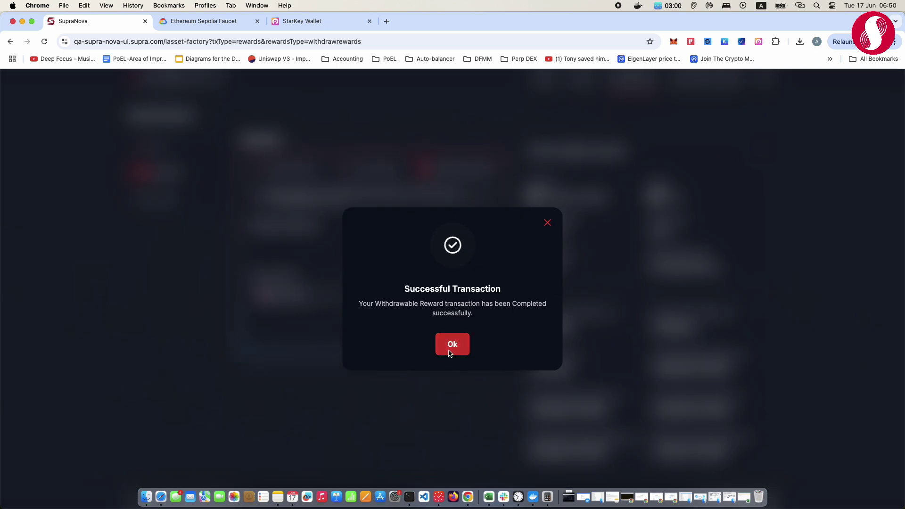
left_click(454, 350)
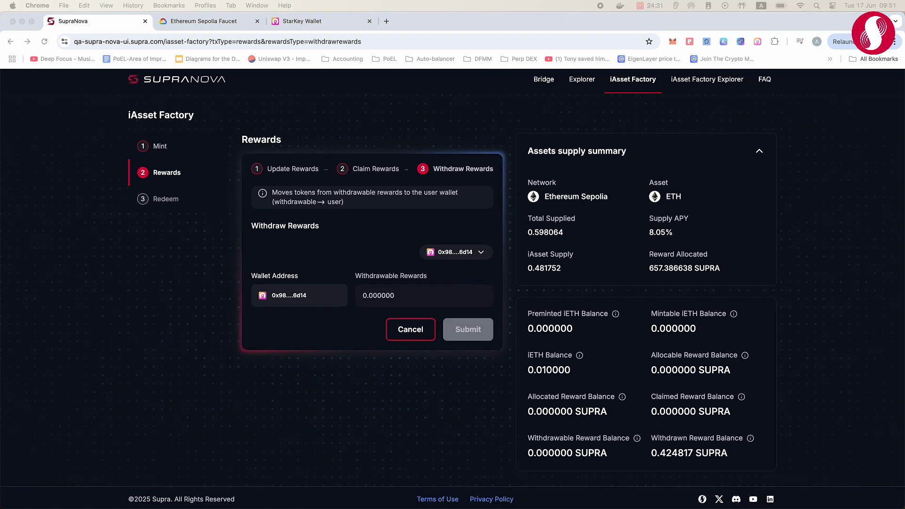
left_click(546, 294)
left_click(757, 41)
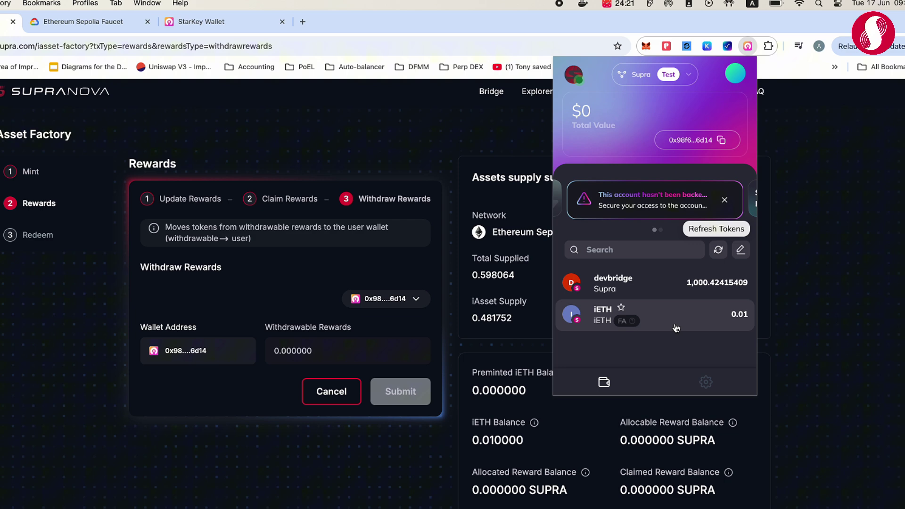
- Send 0.01 iETH from StarKey to the second account in this wallet
left_click(615, 317)
left_click(661, 156)
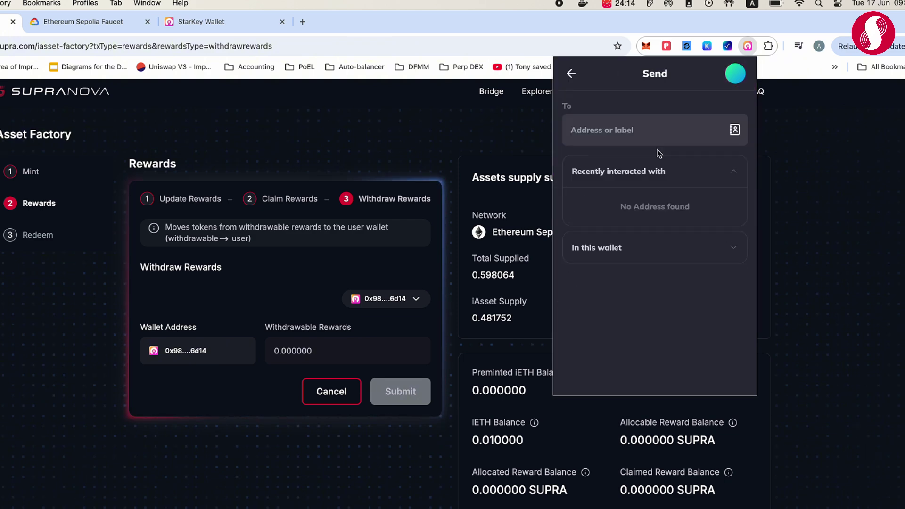
scroll(701, 256, "down", 3)
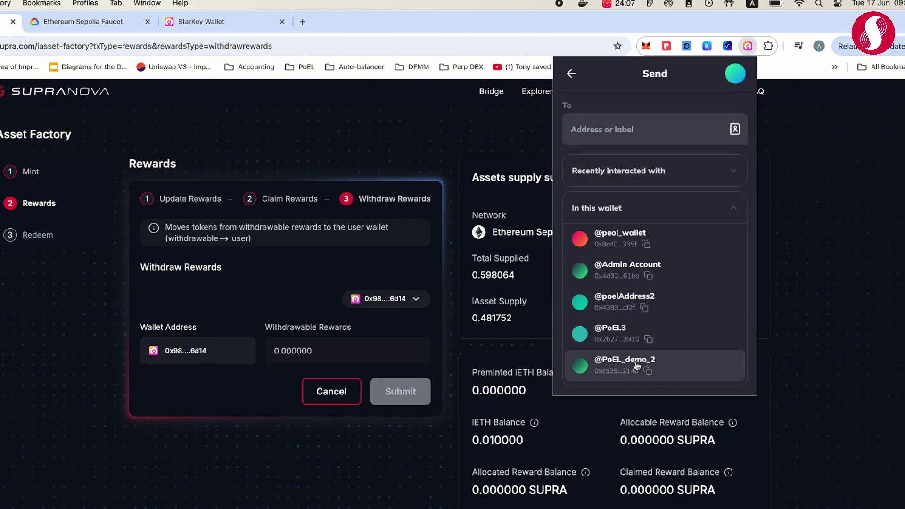
left_click(622, 359)
left_click(651, 371)
left_click(616, 201)
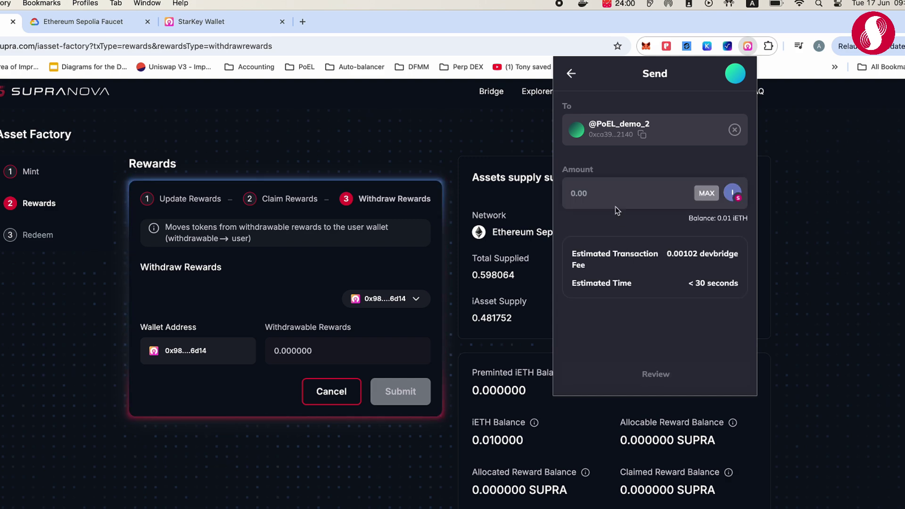
type("0.01")
left_click(654, 374)
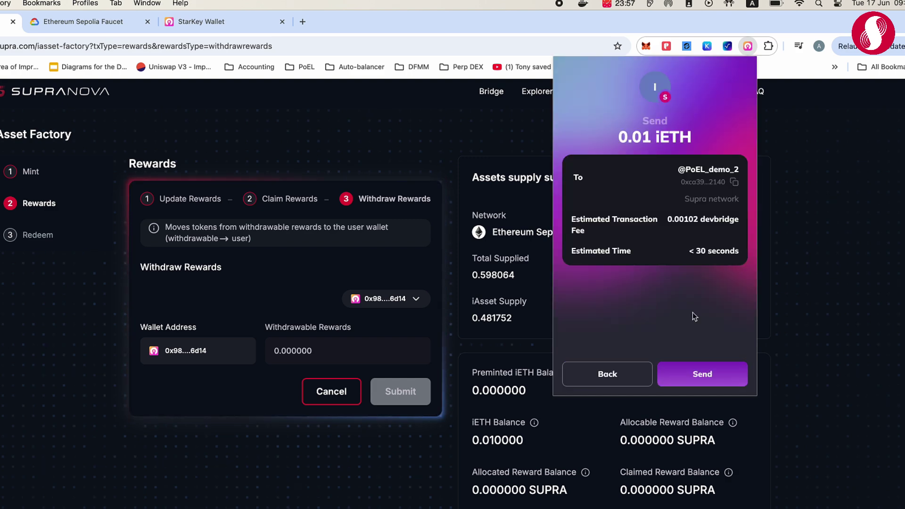
left_click(714, 382)
left_click(745, 49)
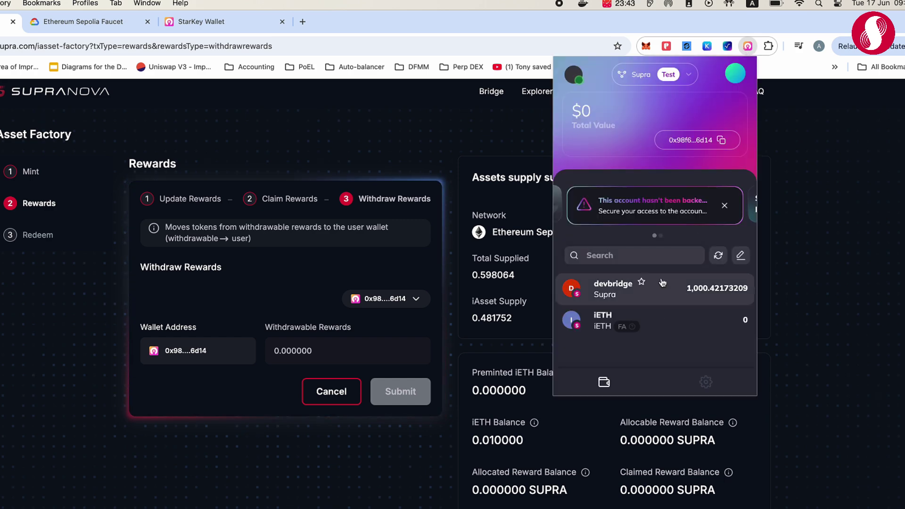
- Switch StarKey to the second account, which now holds 0.01 iETH
left_click(733, 75)
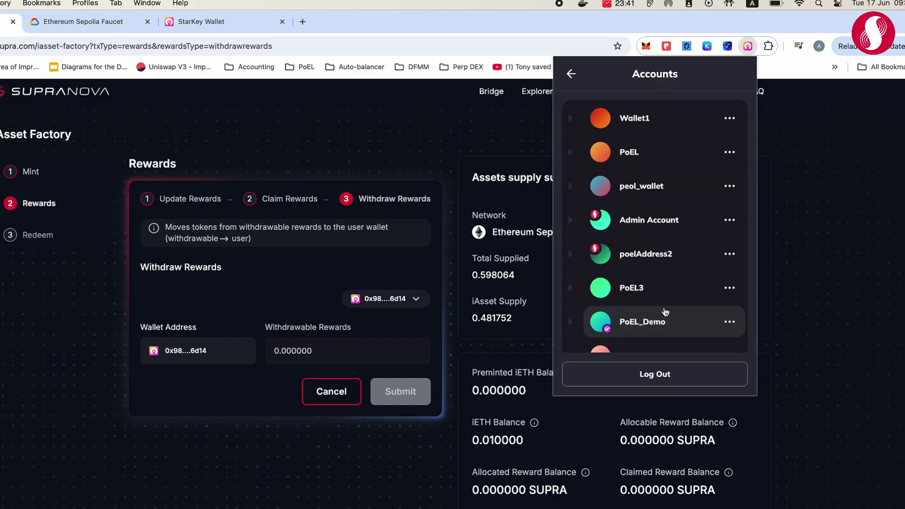
scroll(667, 257, "down", 3)
left_click(660, 220)
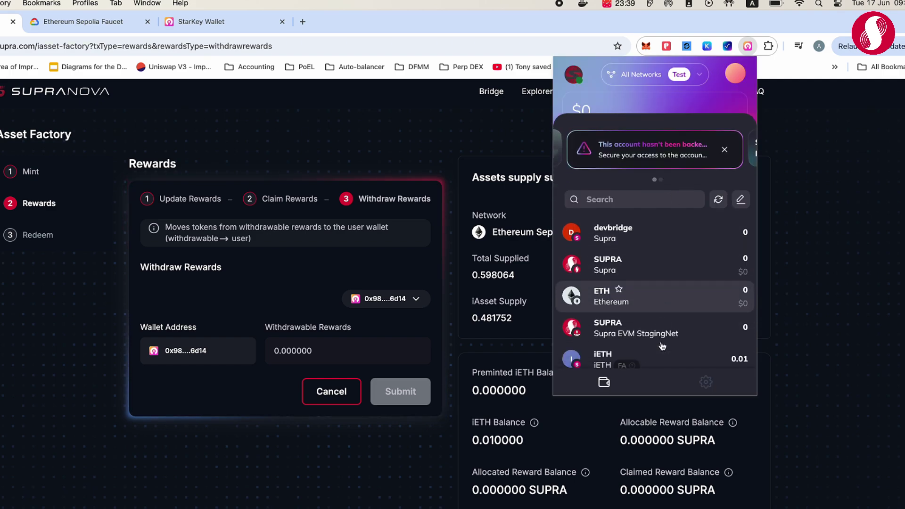
scroll(711, 311, "down", 2)
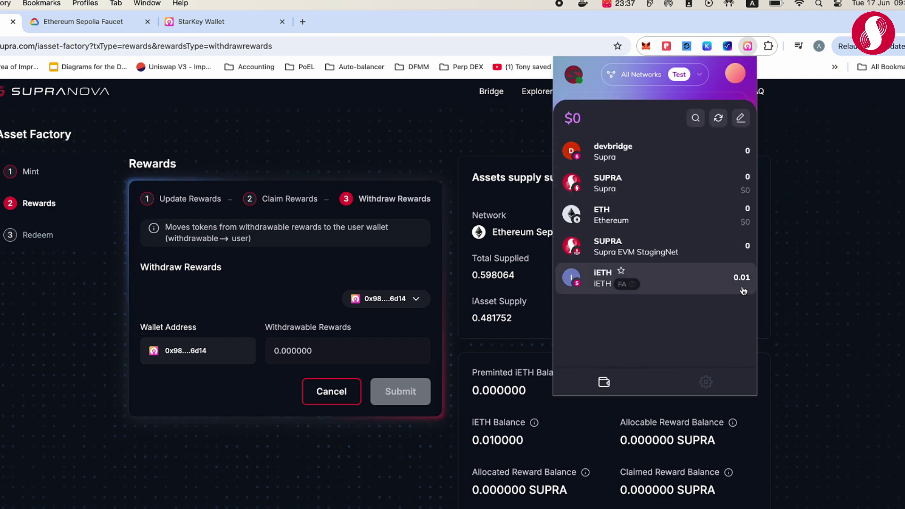
left_click(349, 440)
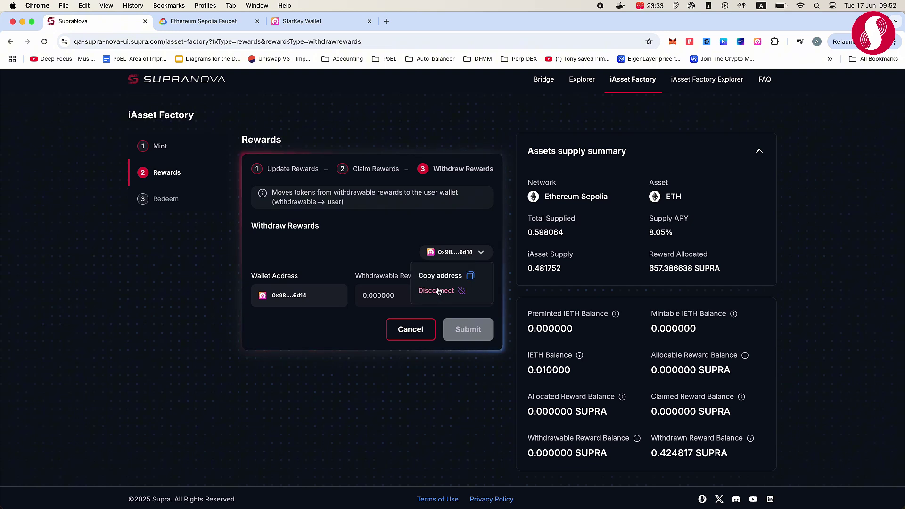
- Disconnect the first wallet and reconnect SupraNova using the second StarKey account
left_click(440, 291)
left_click(462, 252)
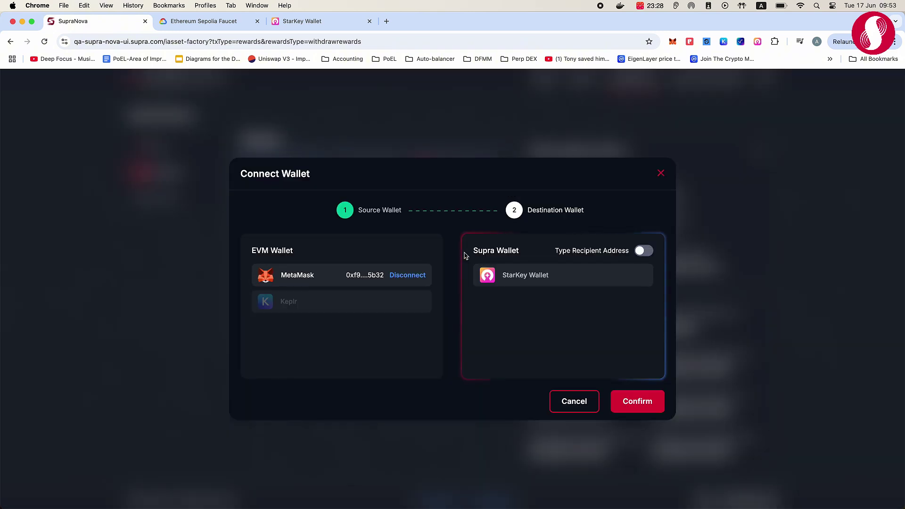
left_click(778, 397)
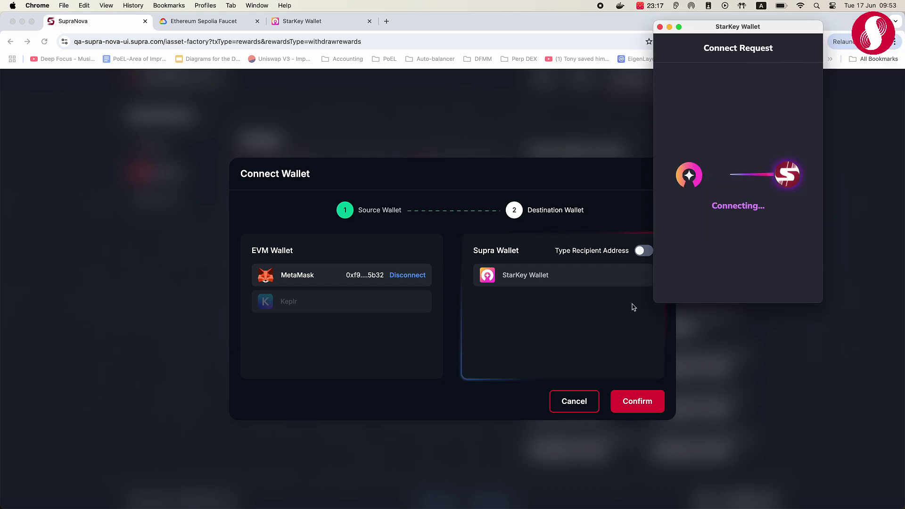
left_click(647, 405)
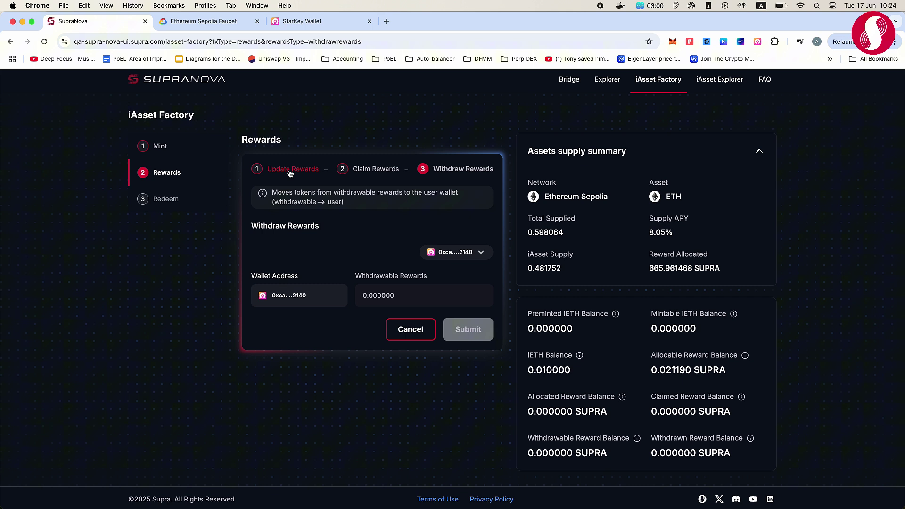
- Update the second account's rewards, then claim the 0.021190 SUPRA reward with StarKey approval
left_click(290, 173)
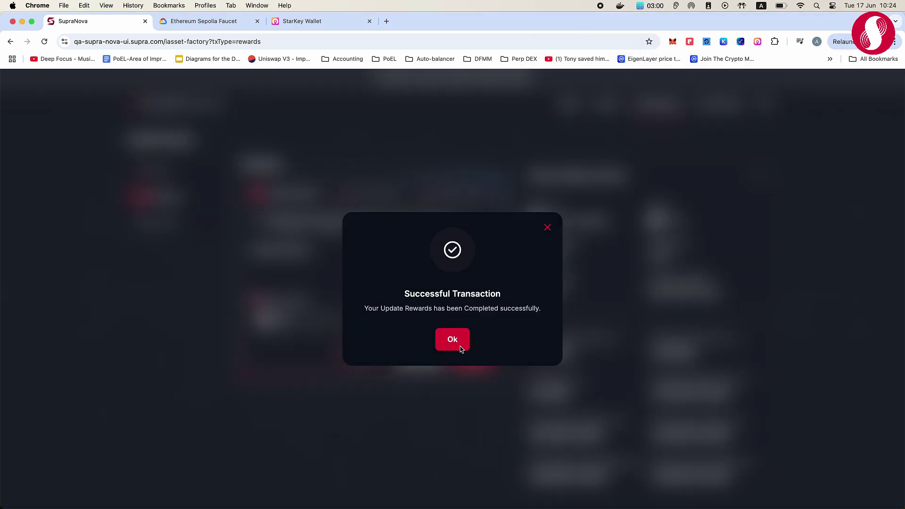
left_click(457, 342)
left_click(376, 194)
left_click(418, 354)
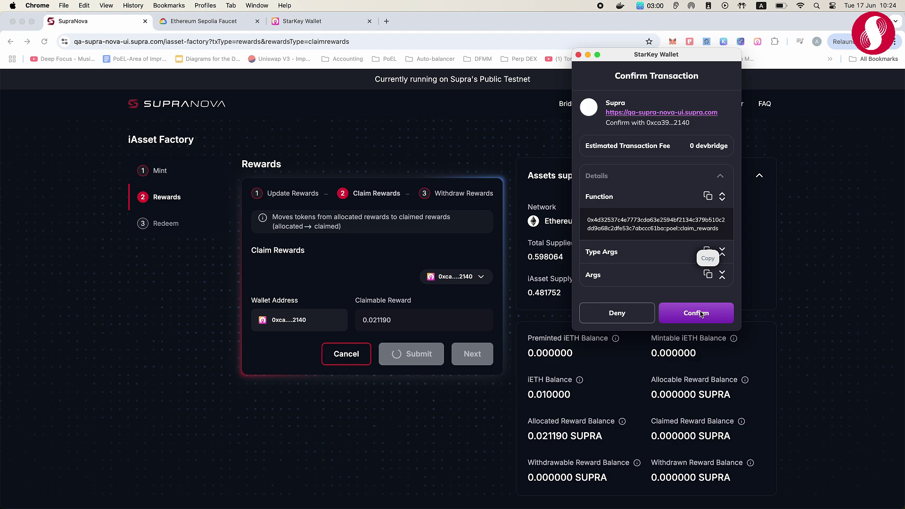
left_click(695, 313)
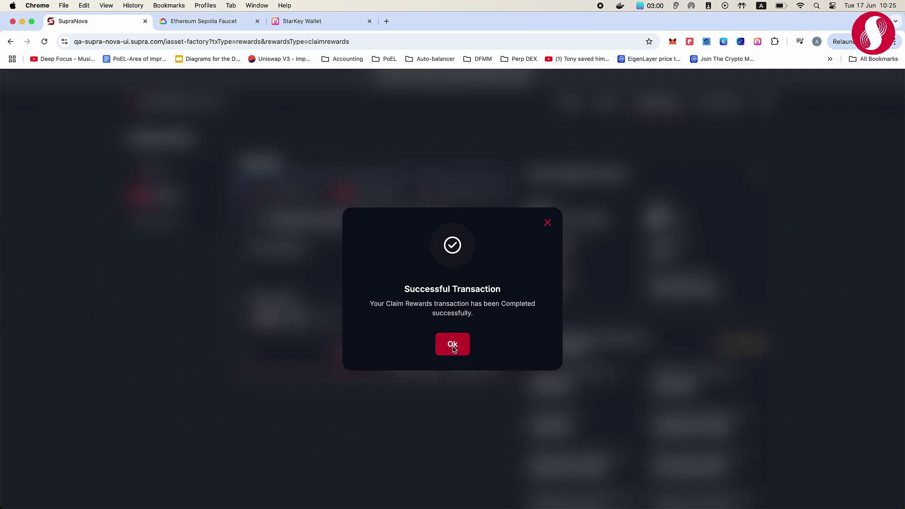
left_click(453, 344)
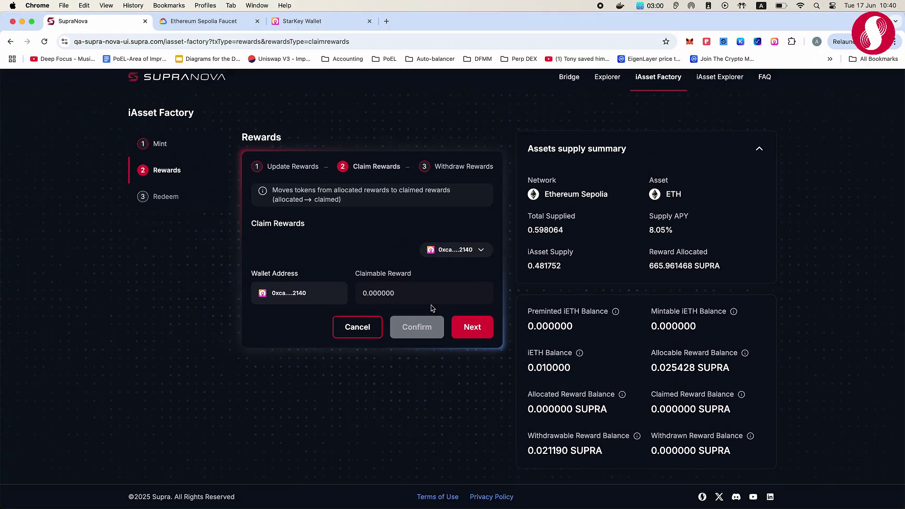
- Withdraw the claimed 0.021190 SUPRA reward
left_click(458, 168)
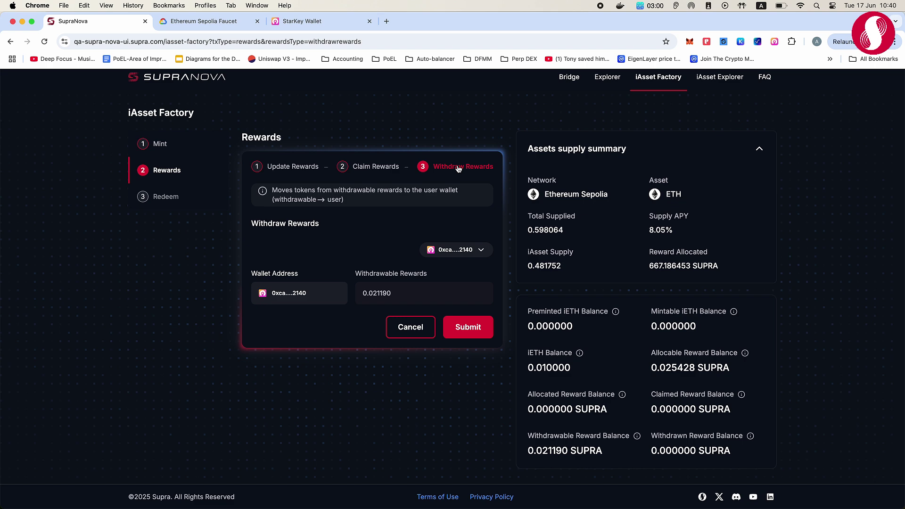
left_click(472, 329)
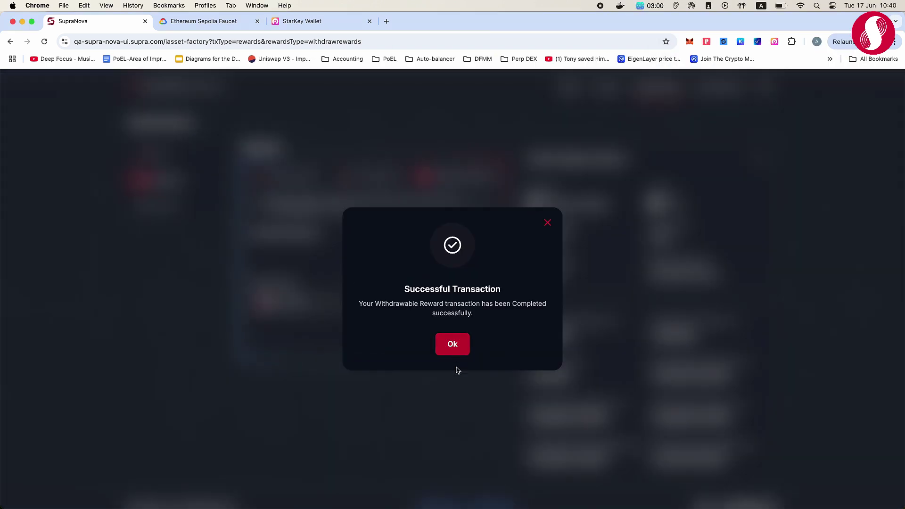
left_click(455, 347)
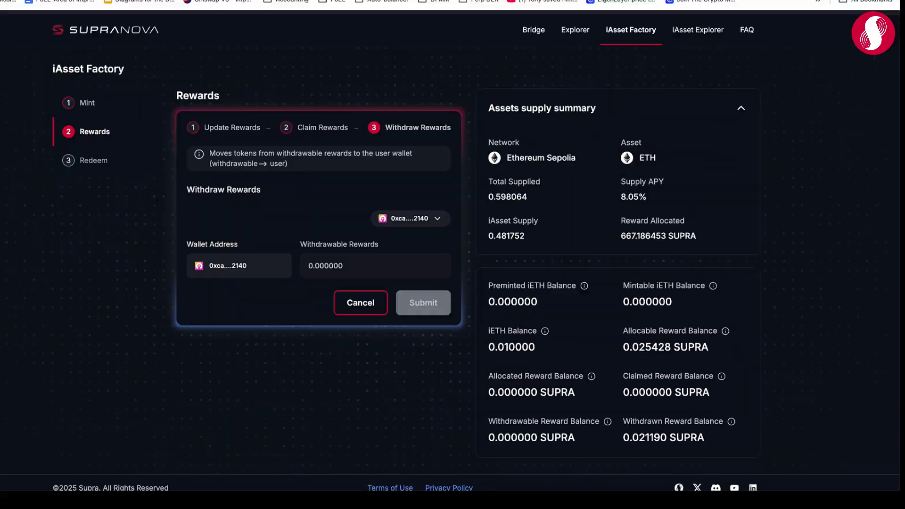
- Select the second account from the StarKey wallet's account list
left_click(774, 41)
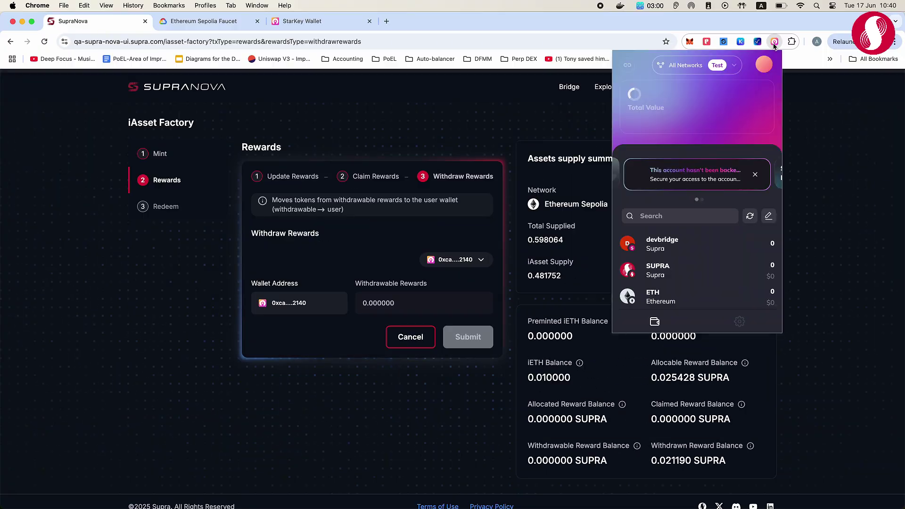
left_click(698, 64)
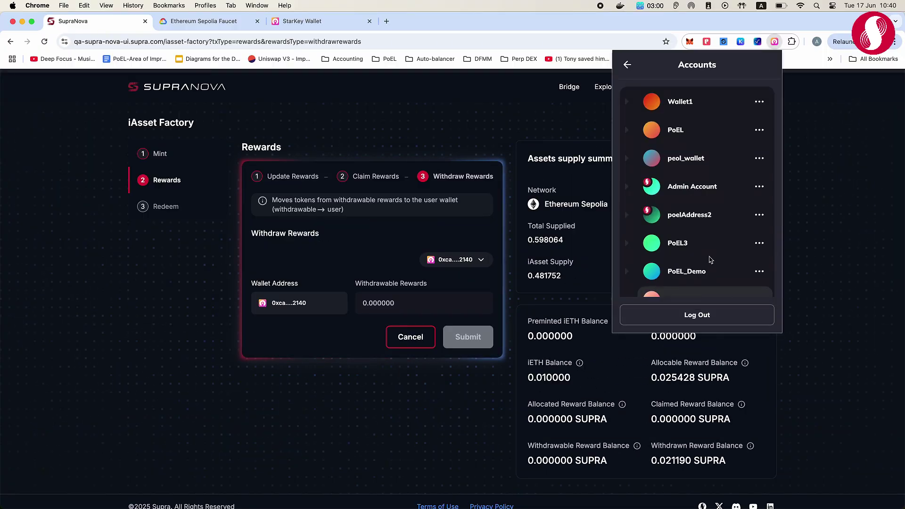
scroll(711, 260, "down", 5)
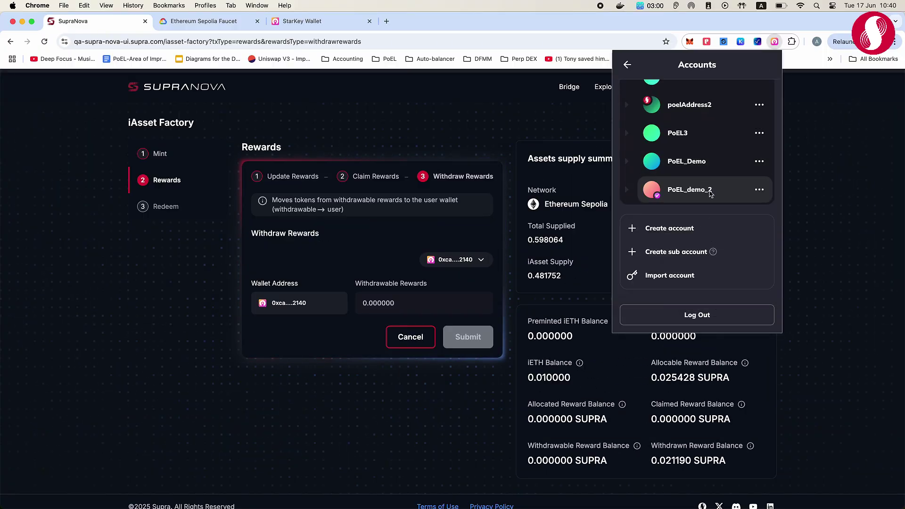
left_click(706, 189)
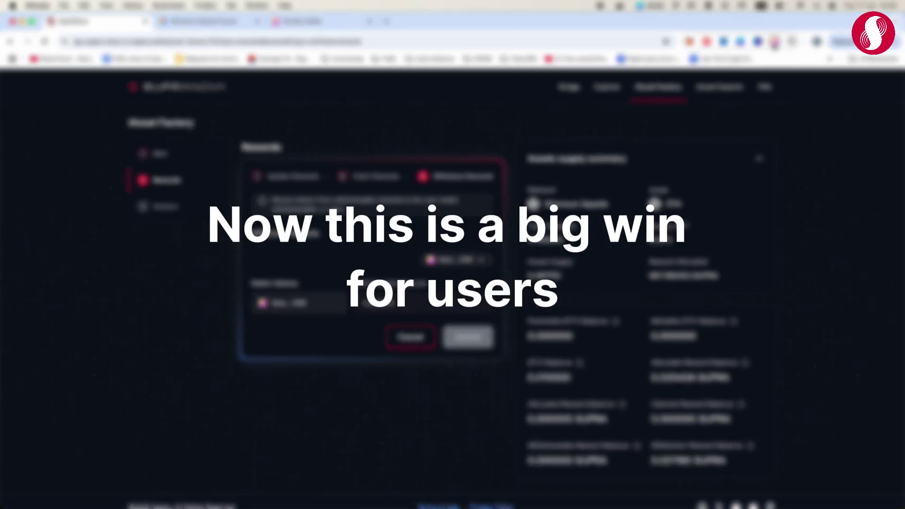